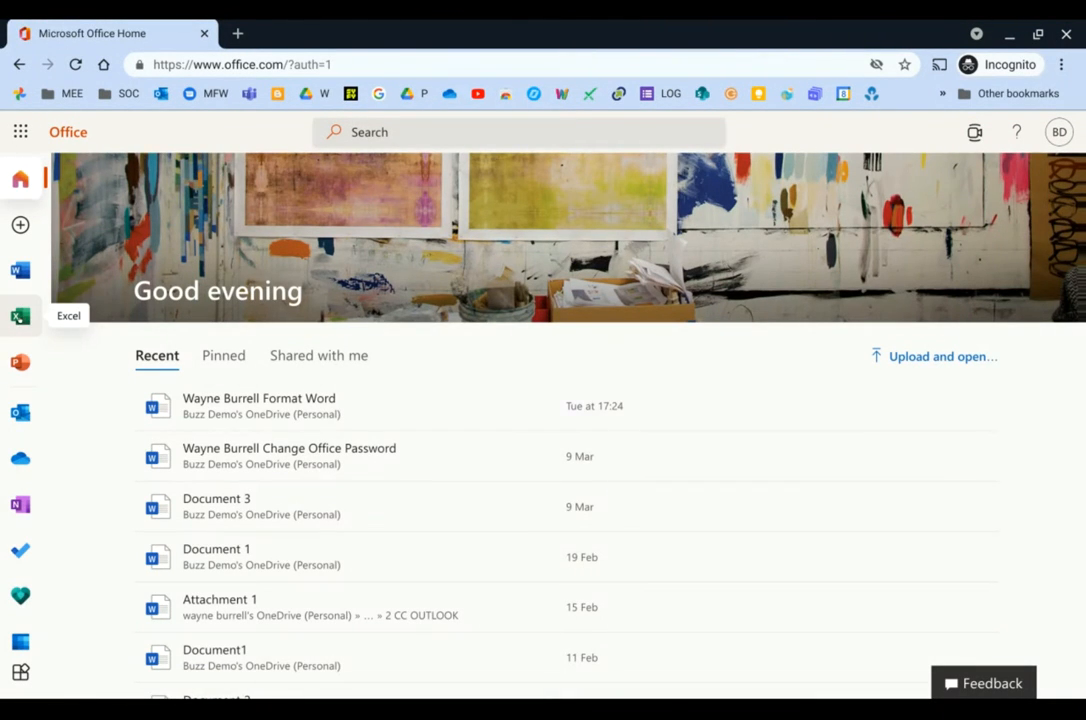
# - Go from Office Home to the Excel start page using the left app rail
pyautogui.click(20, 316)
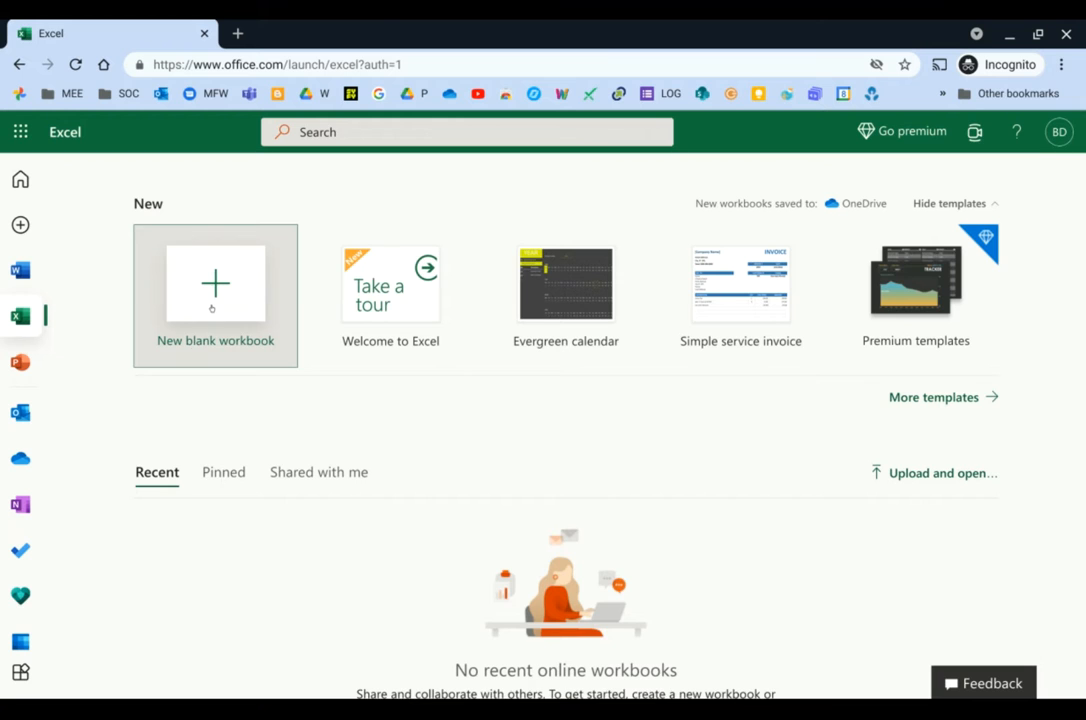
# - Start a new blank workbook from the Excel start page
pyautogui.click(180, 262)
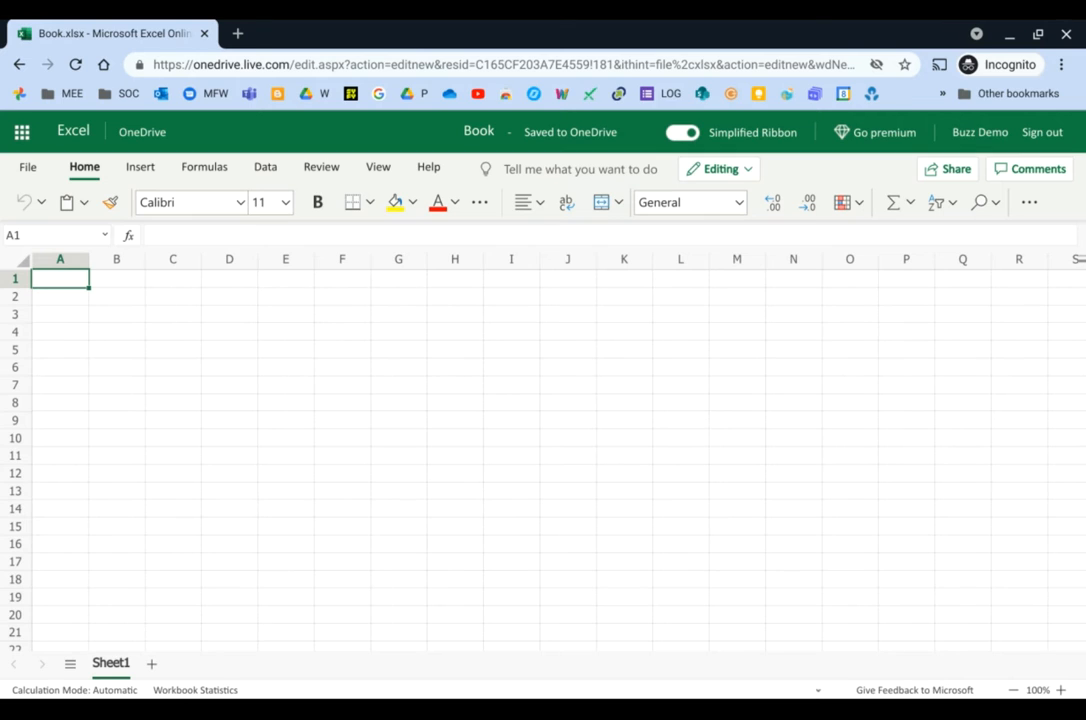
pyautogui.click(120, 300)
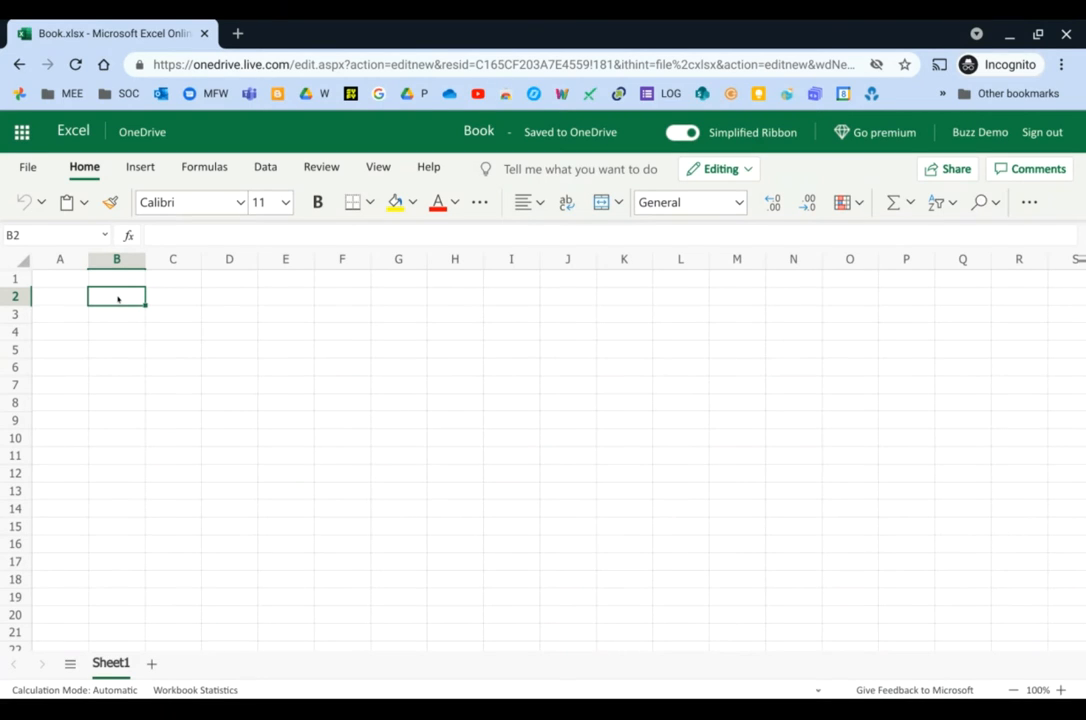
pyautogui.click(245, 359)
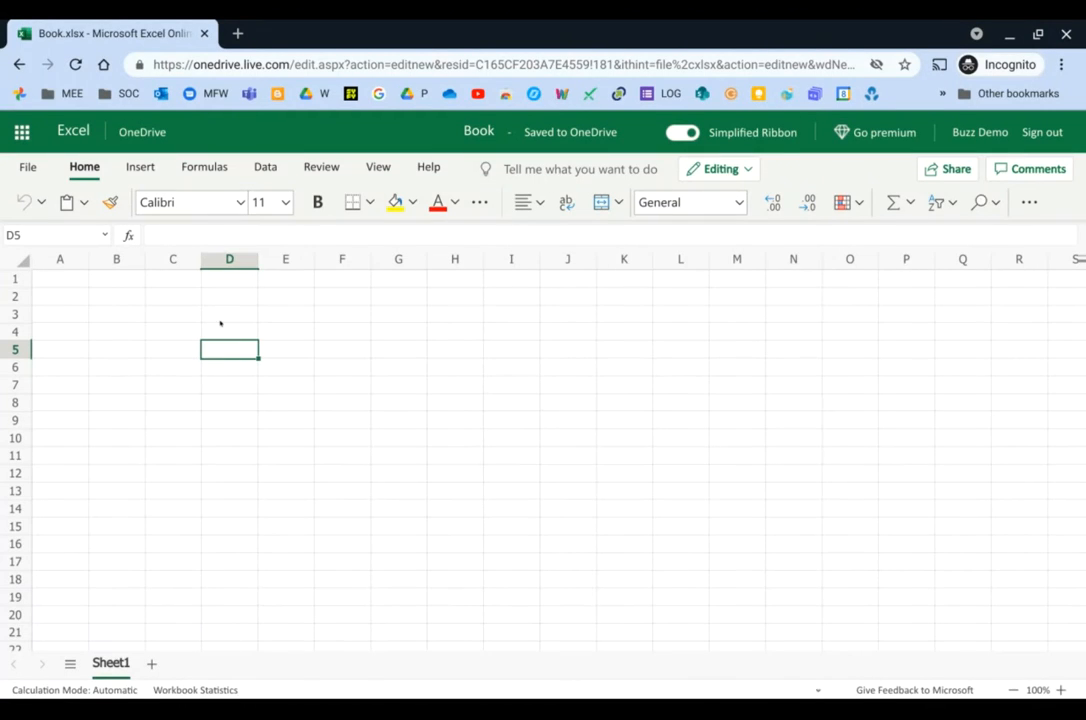
pyautogui.click(76, 348)
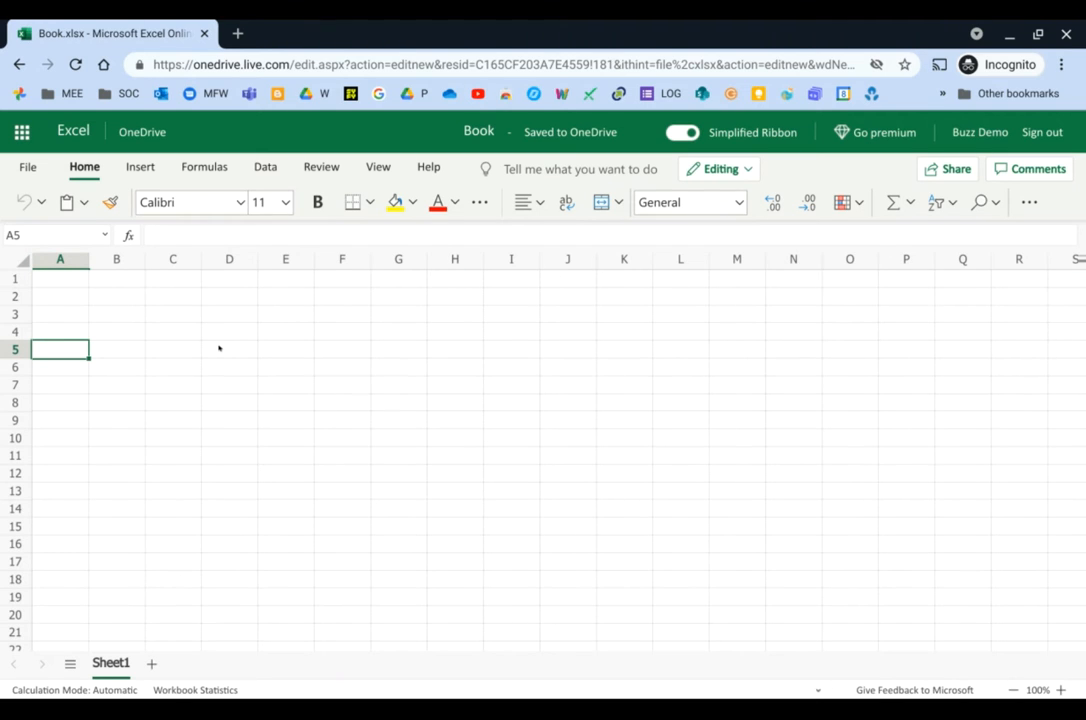
pyautogui.click(57, 280)
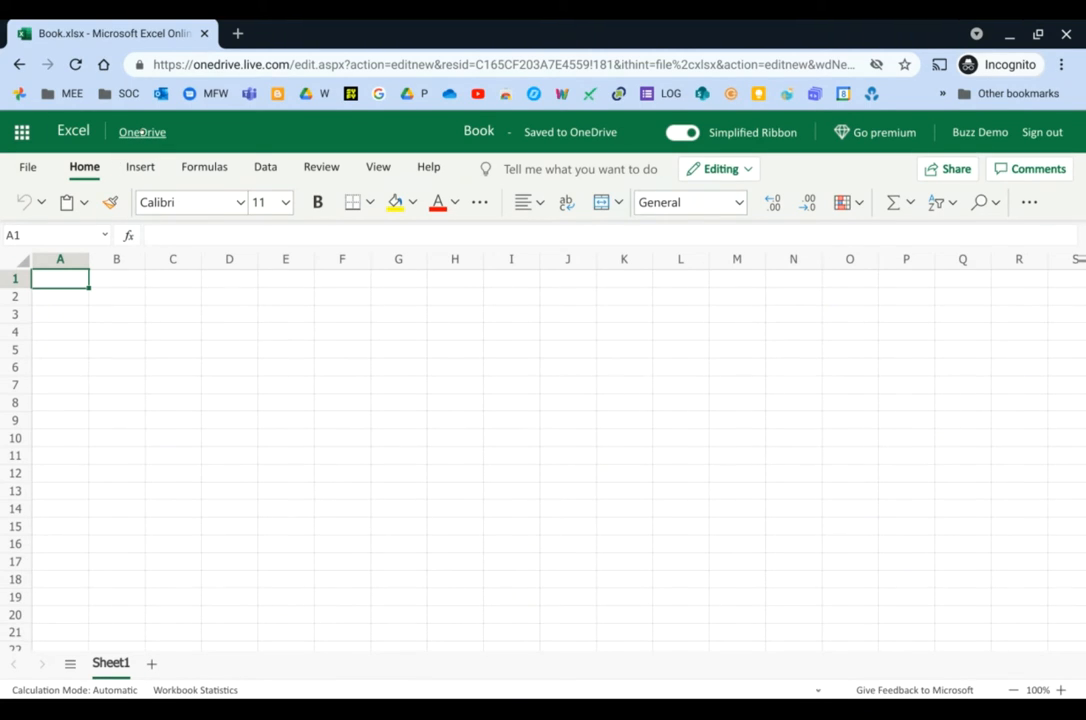
# - Replace the 'Book' title with the owner's name followed by '200321 Orders'
pyautogui.click(296, 235)
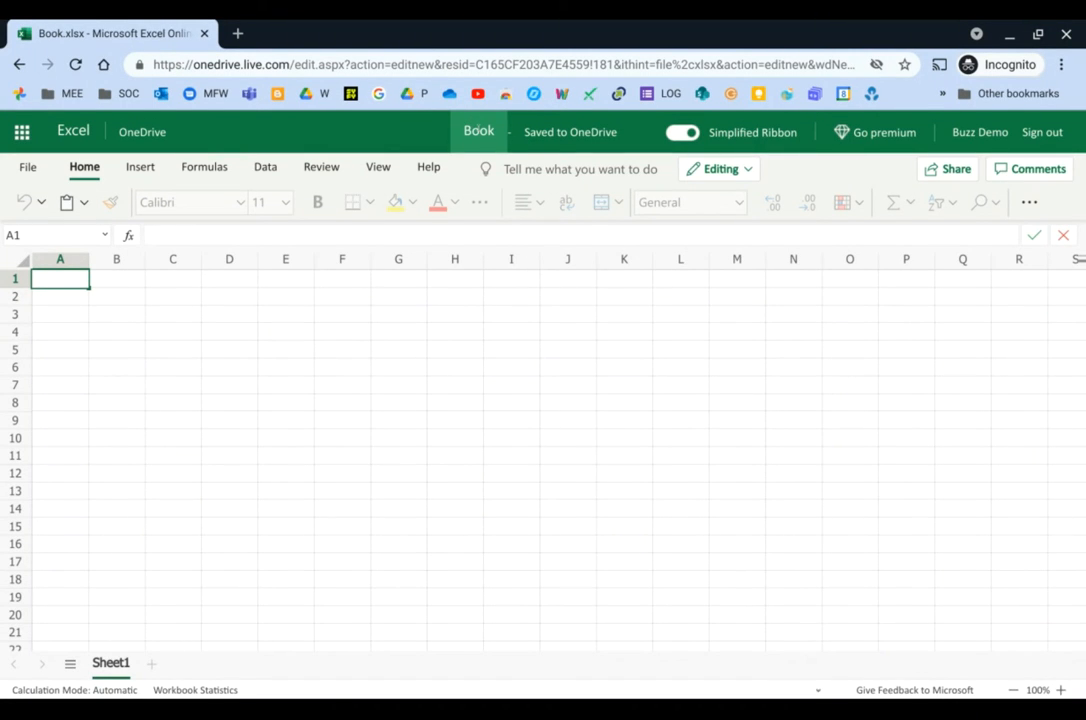
pyautogui.click(478, 130)
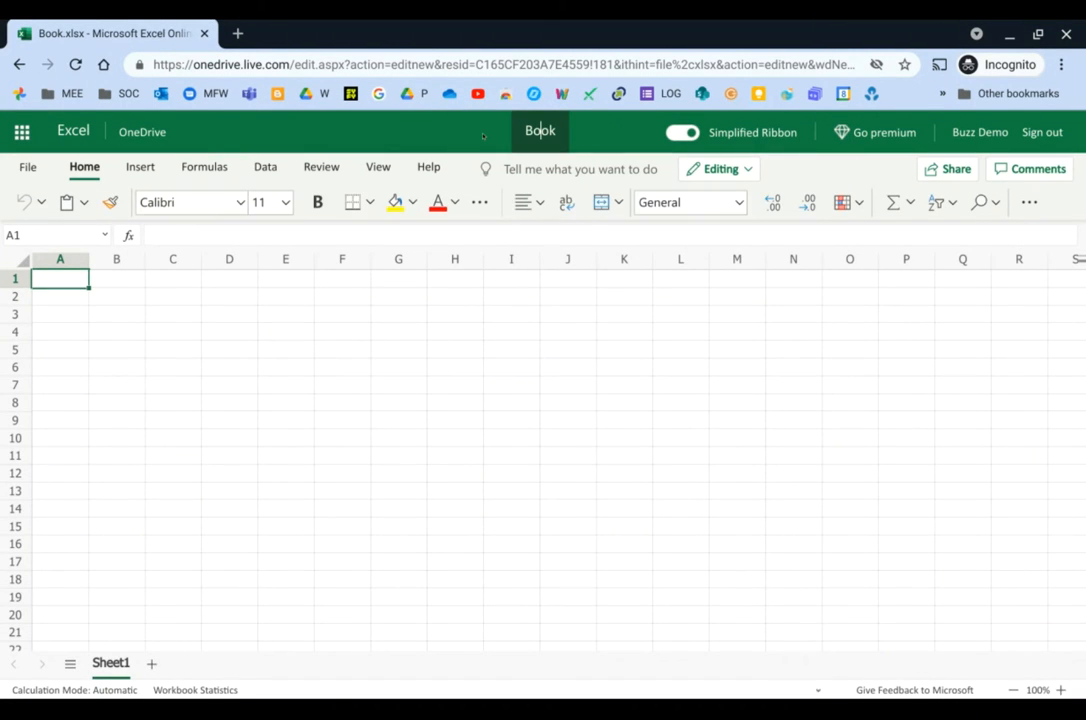
pyautogui.doubleClick(554, 131)
pyautogui.press('Escape')
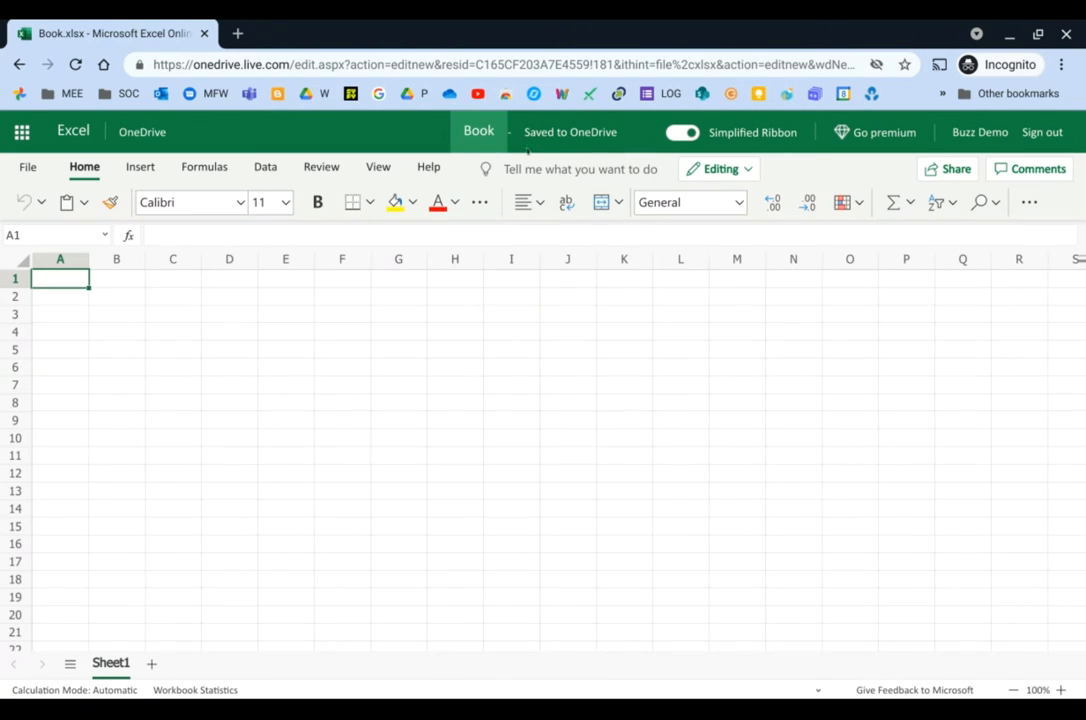
pyautogui.click(474, 128)
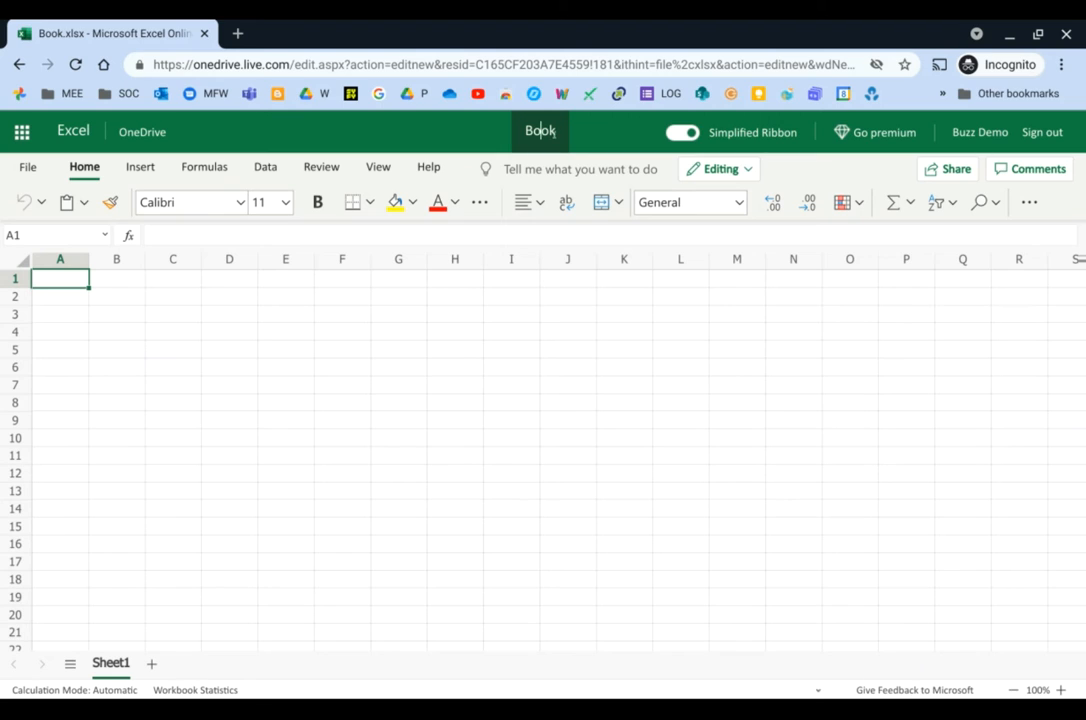
pyautogui.moveTo(556, 131); pyautogui.dragTo(512, 131)
pyautogui.write('Wayne Burrel')
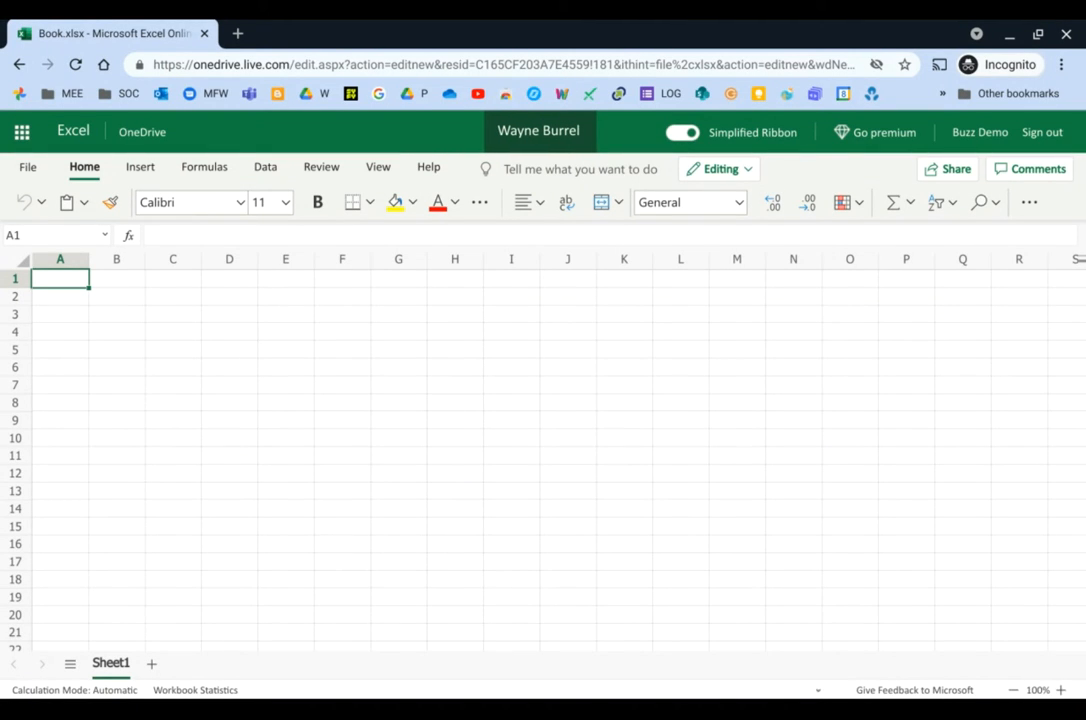
pyautogui.write(' 20')
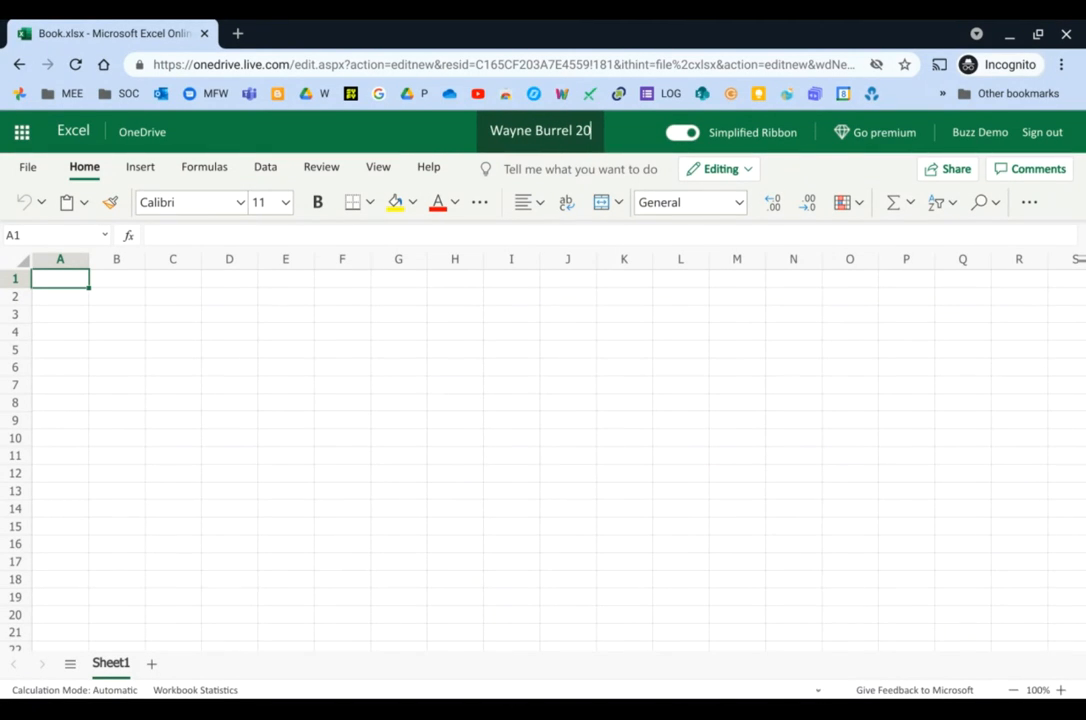
pyautogui.write('03')
pyautogui.press('Return')
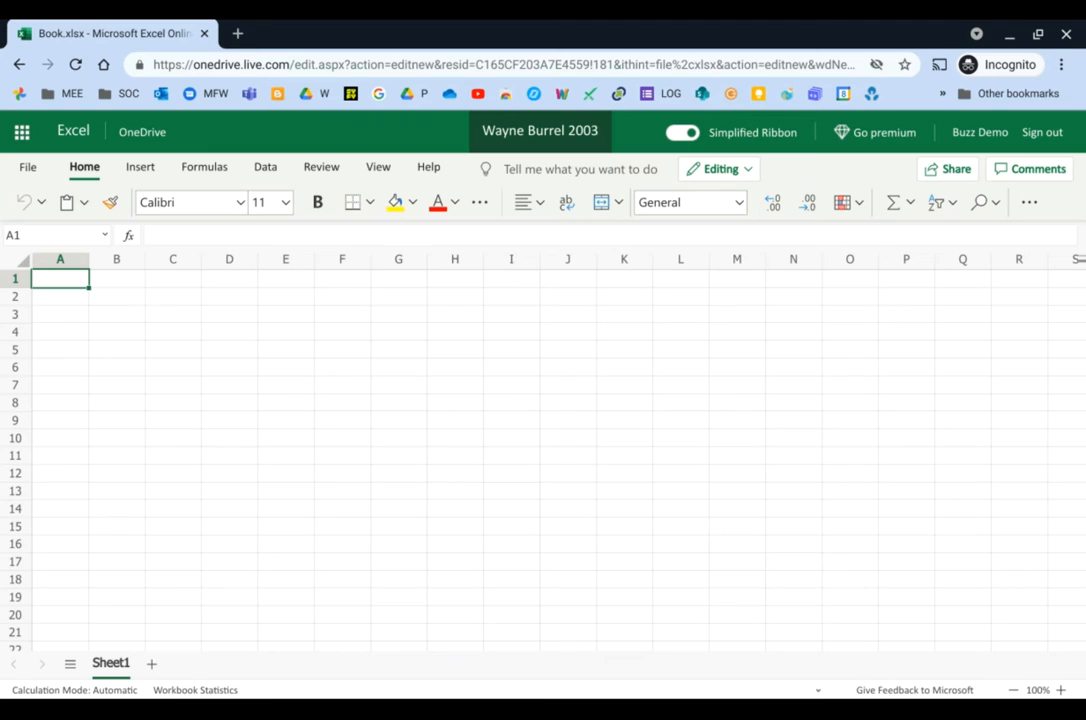
pyautogui.write('21')
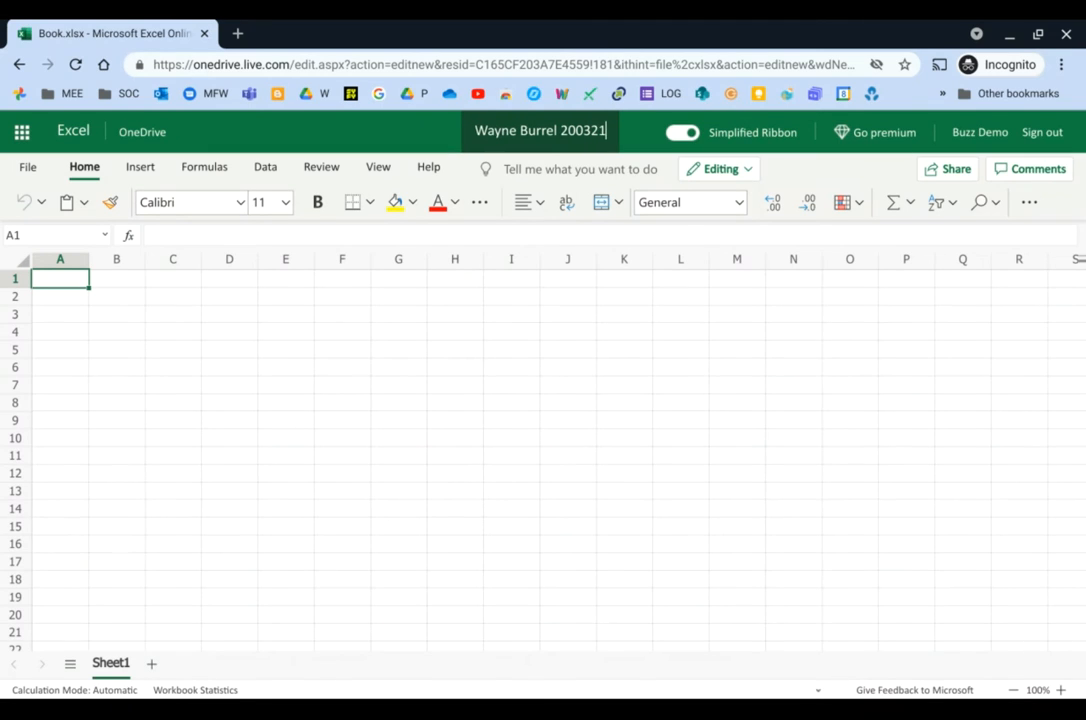
pyautogui.press('Return')
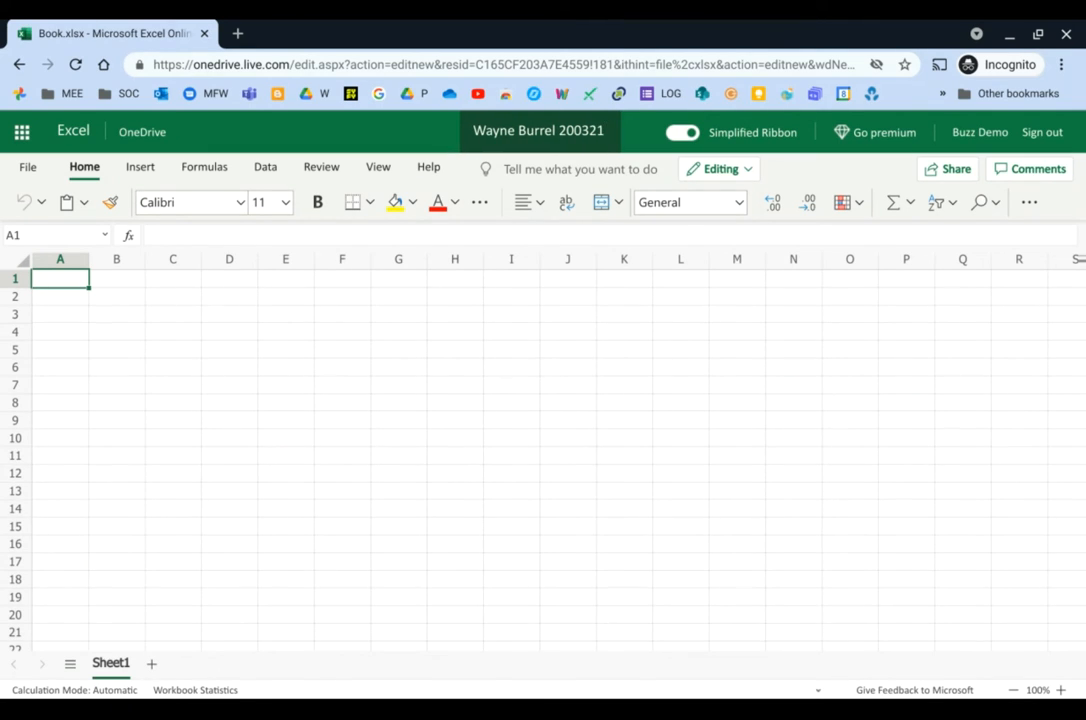
pyautogui.write('Order')
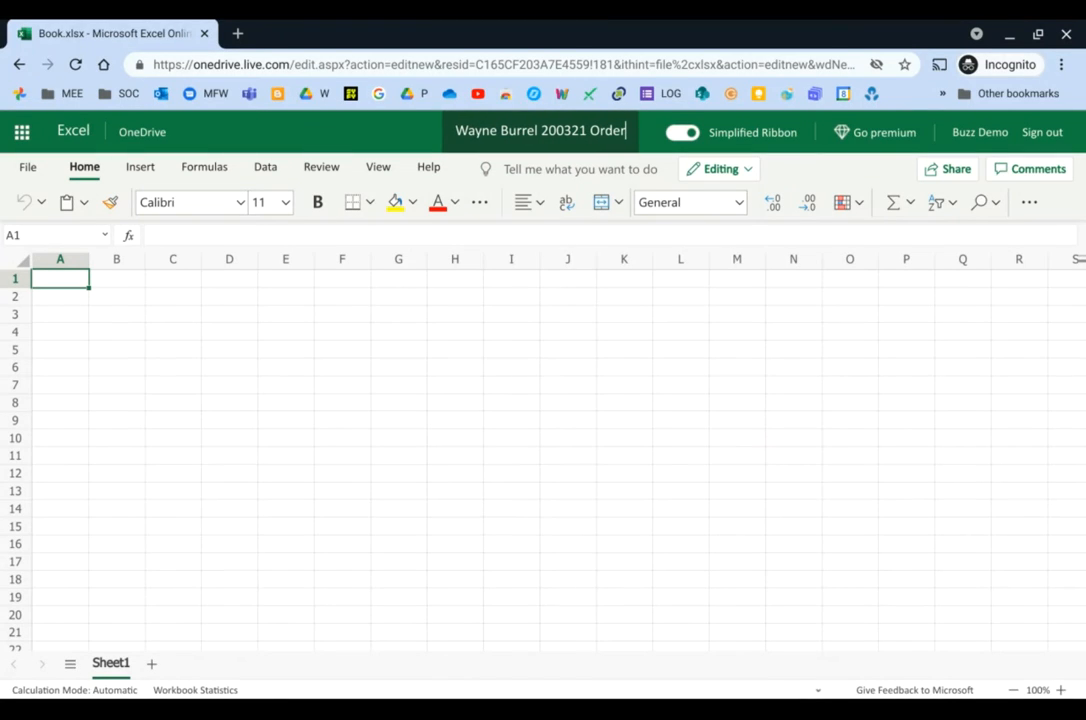
pyautogui.write('s')
pyautogui.press('Return')
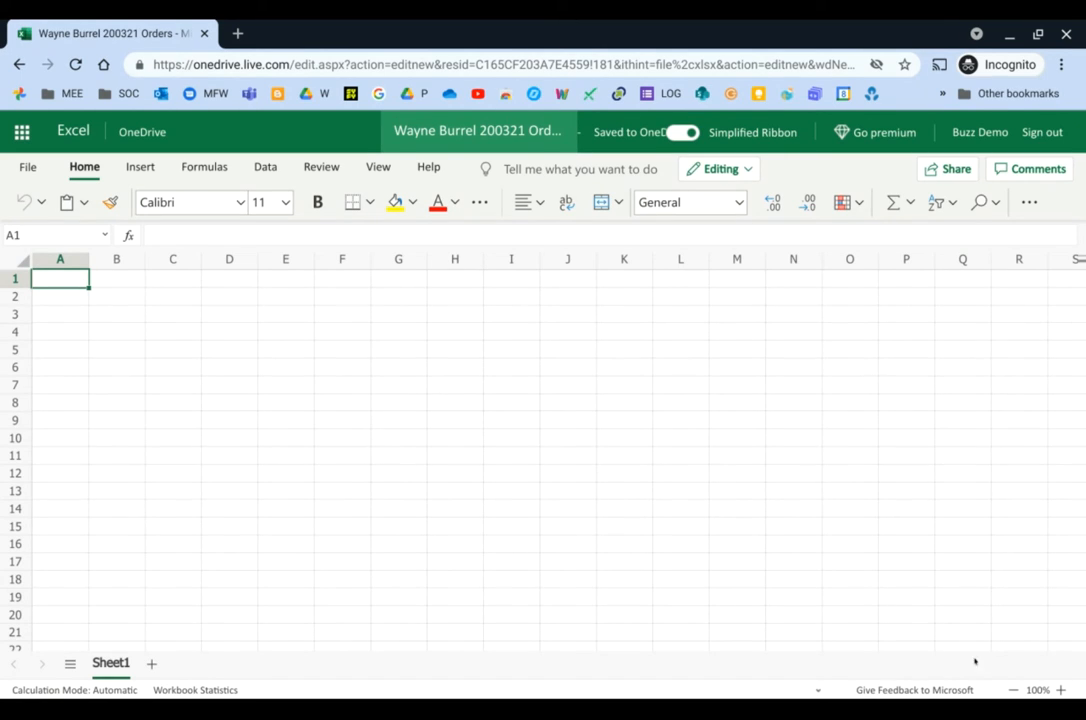
# - Zoom to 160%, enter 'Oreder date' in A1, and widen column A slightly
pyautogui.click(1063, 690)
pyautogui.click(1063, 690)
pyautogui.click(1063, 690)
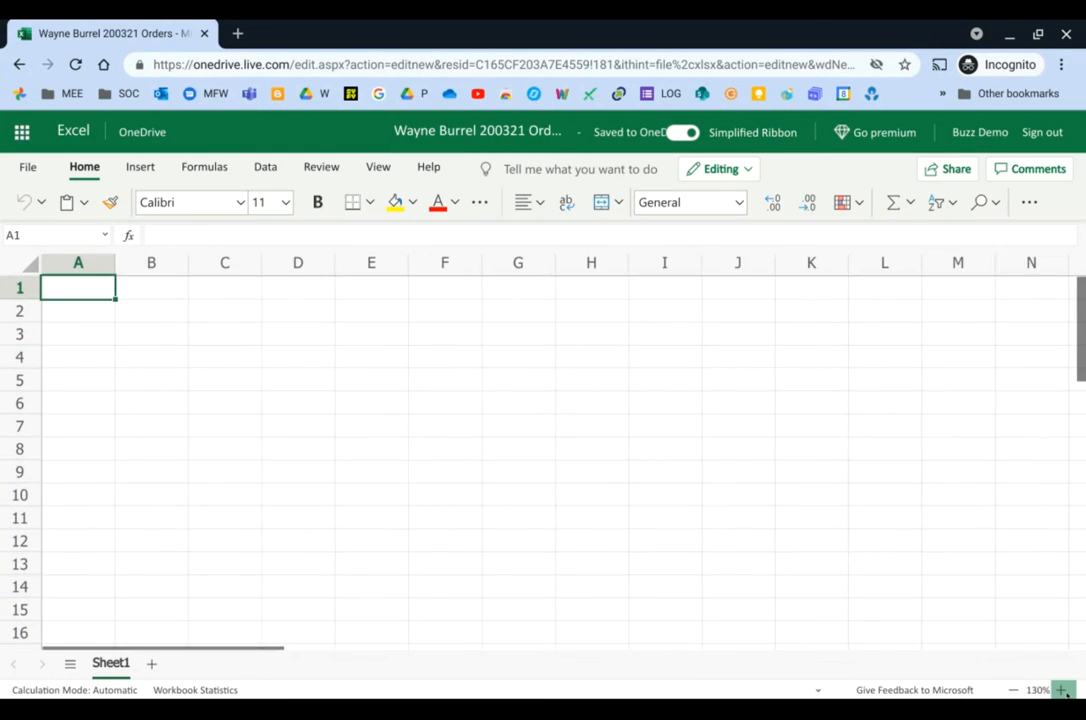
pyautogui.click(1063, 690)
pyautogui.click(1063, 690)
pyautogui.click(1063, 690)
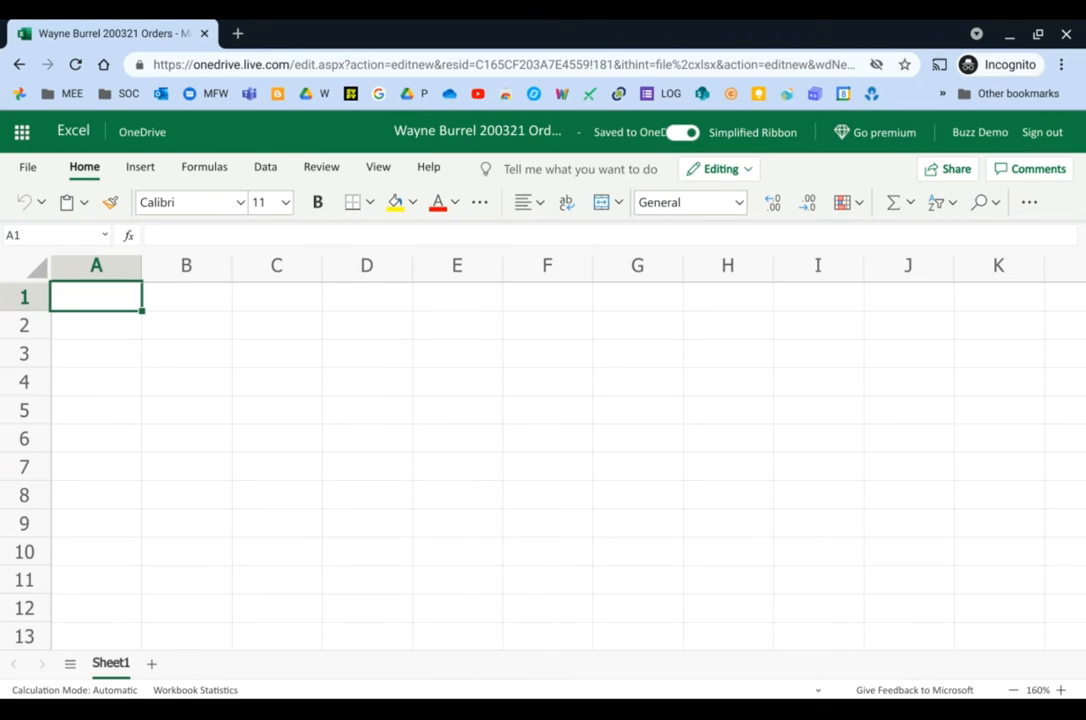
pyautogui.write('Od')
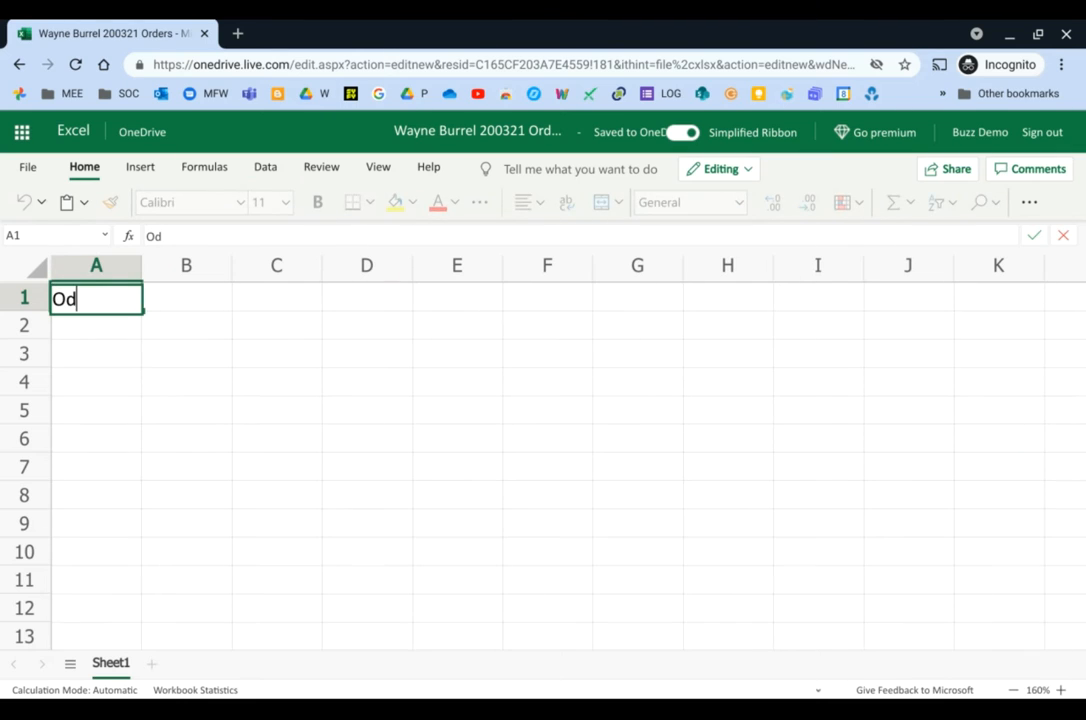
pyautogui.press('BackSpace')
pyautogui.write('reder date')
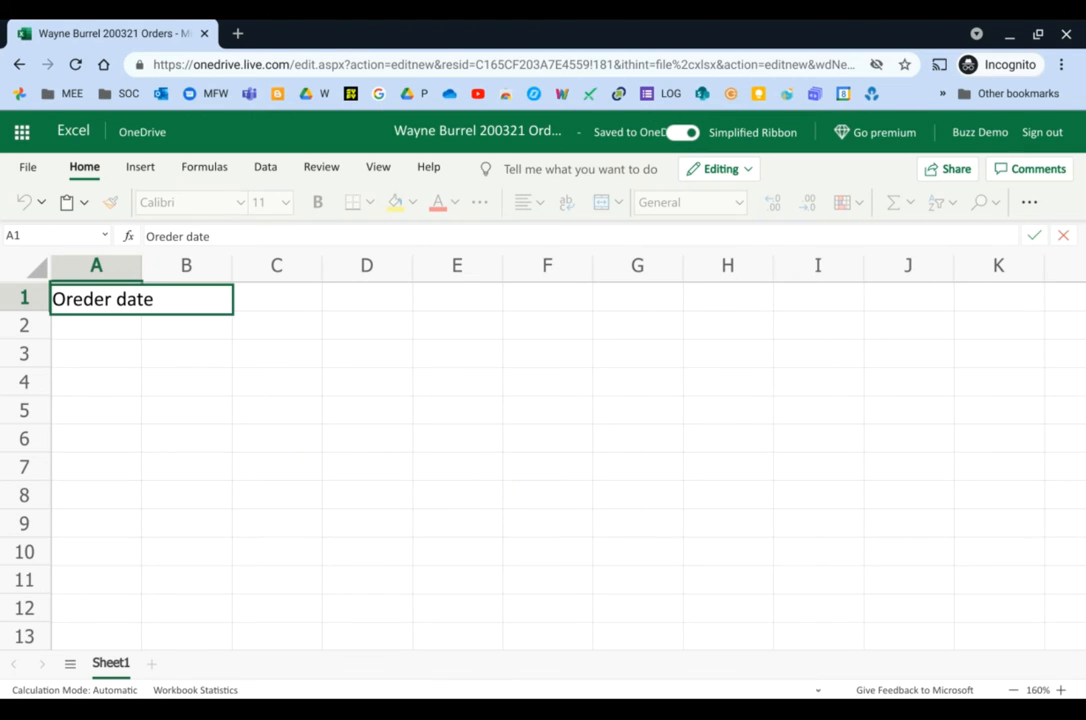
pyautogui.press('Return')
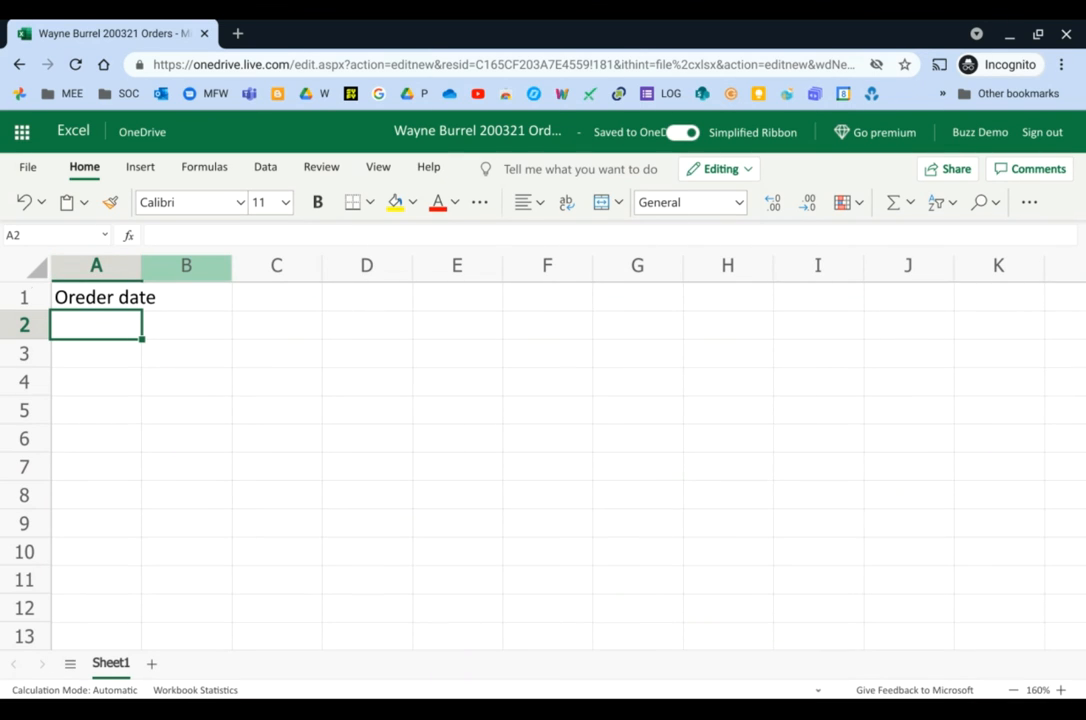
pyautogui.moveTo(138, 260); pyautogui.dragTo(165, 264)
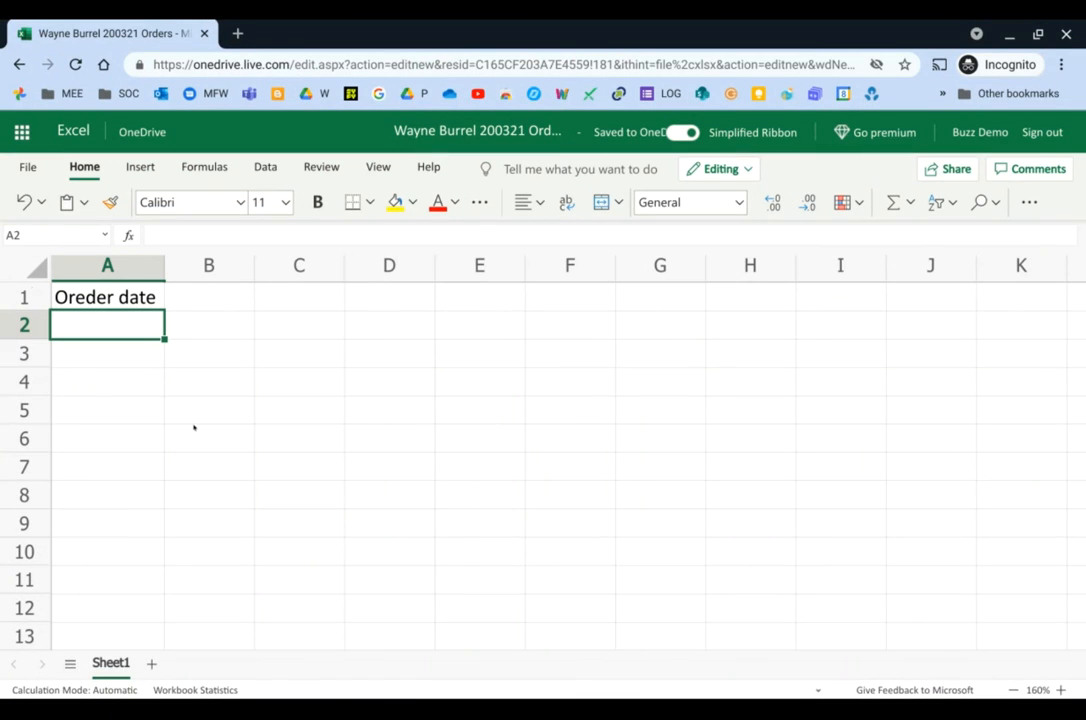
# - Select cell A1 to correct the misspelled 'Oreder date' heading
pyautogui.click(111, 298)
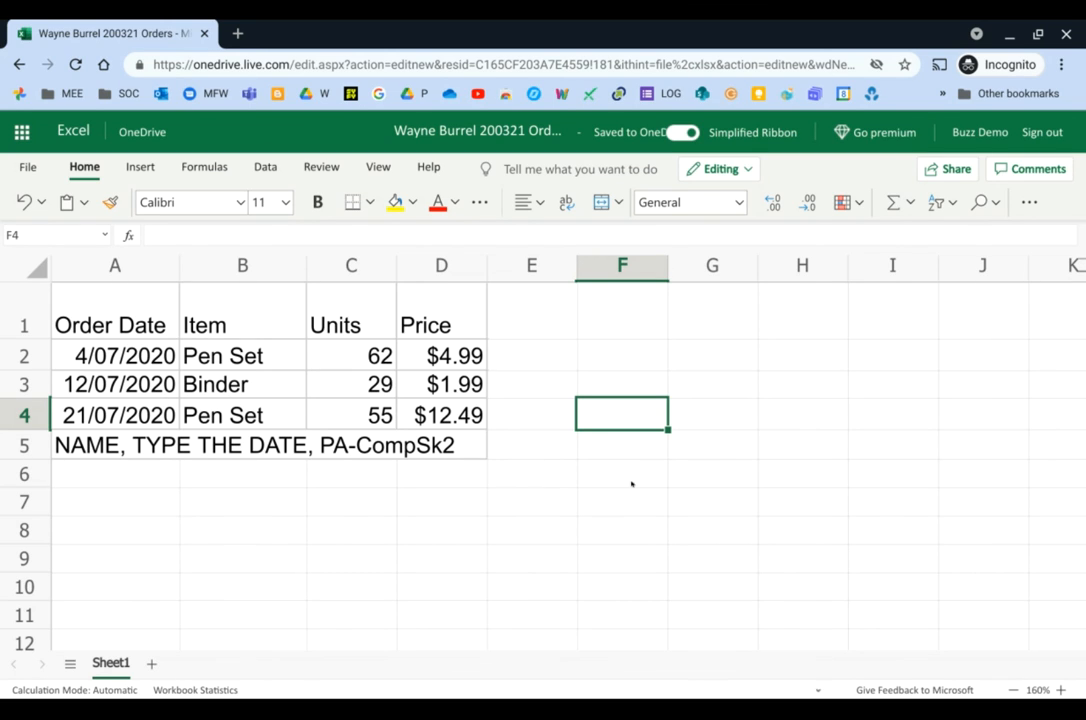
# - E-mail a workbook link to the suggested work contact and dismiss the sent confirmation
pyautogui.click(966, 172)
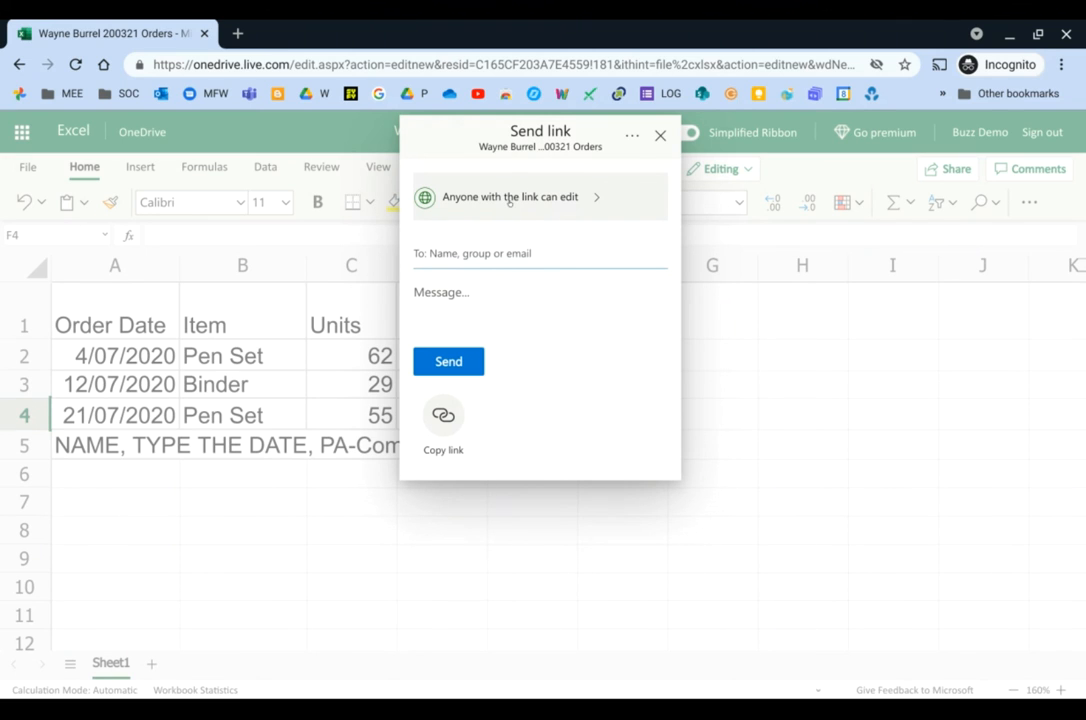
pyautogui.click(445, 253)
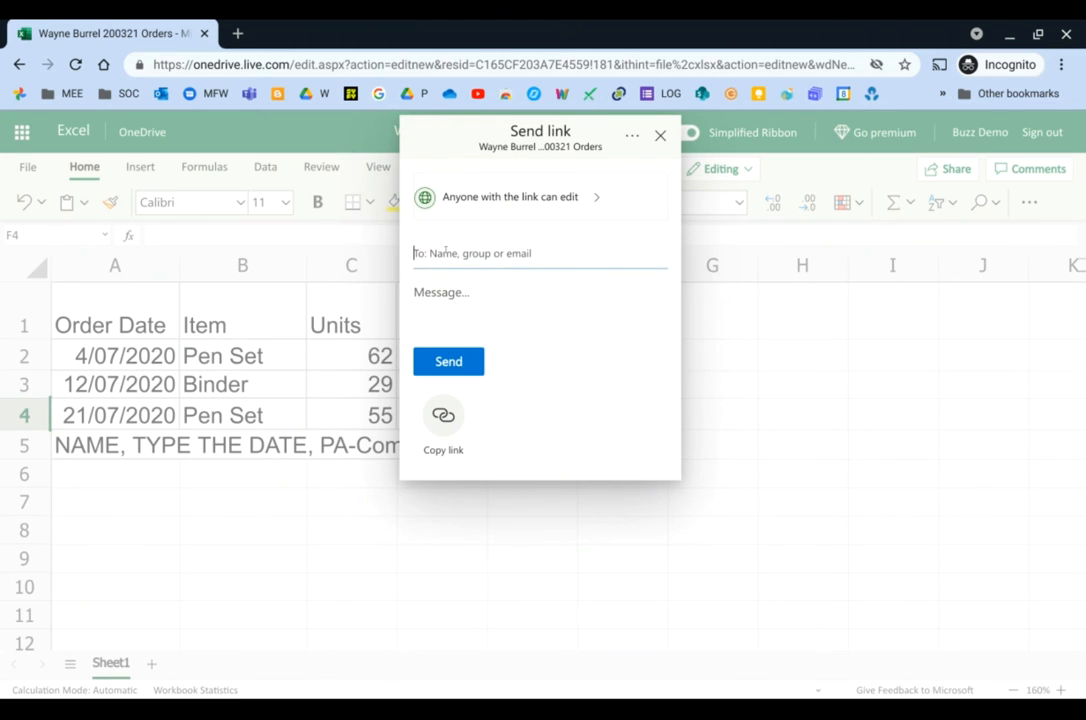
pyautogui.write('wayneb')
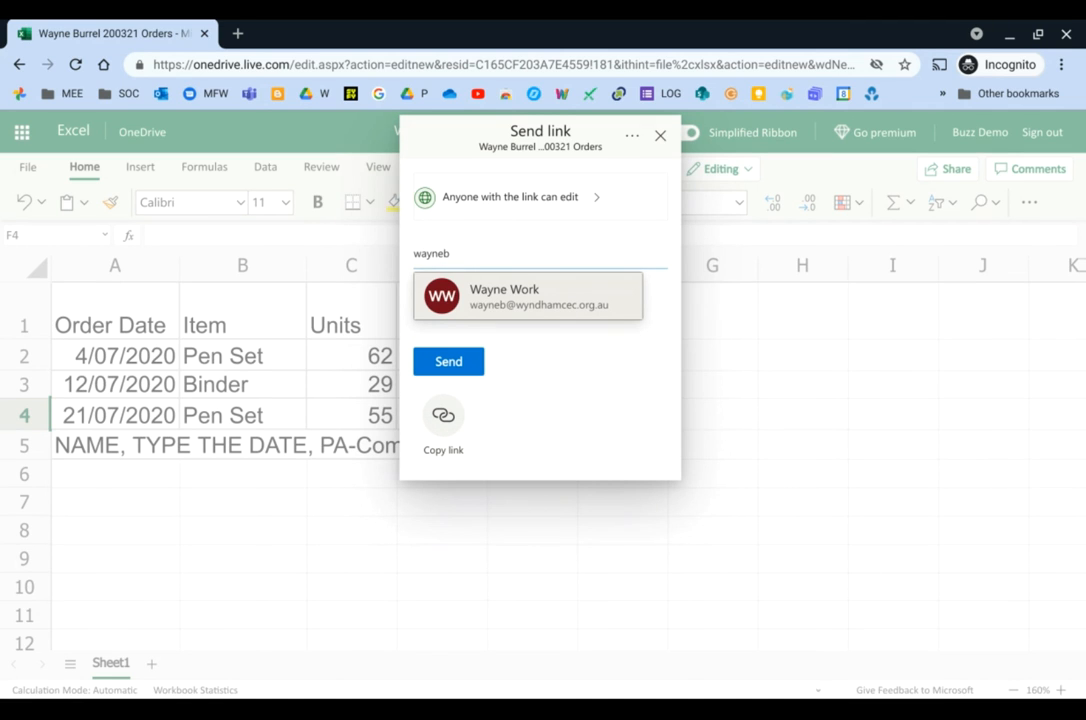
pyautogui.click(600, 310)
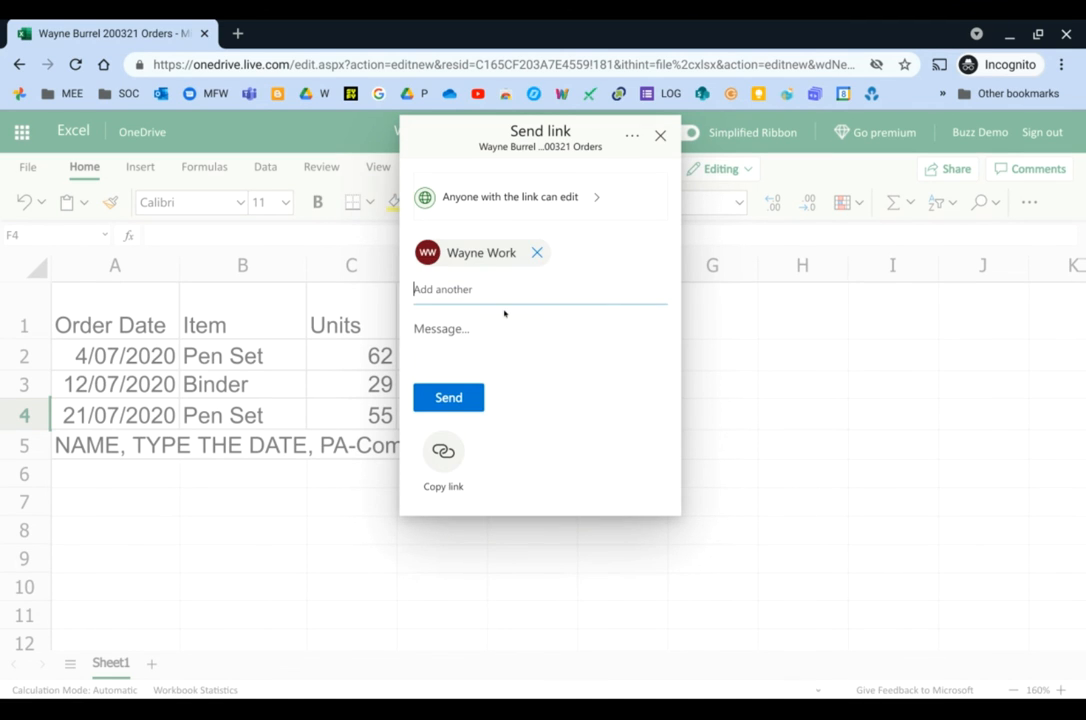
pyautogui.click(449, 398)
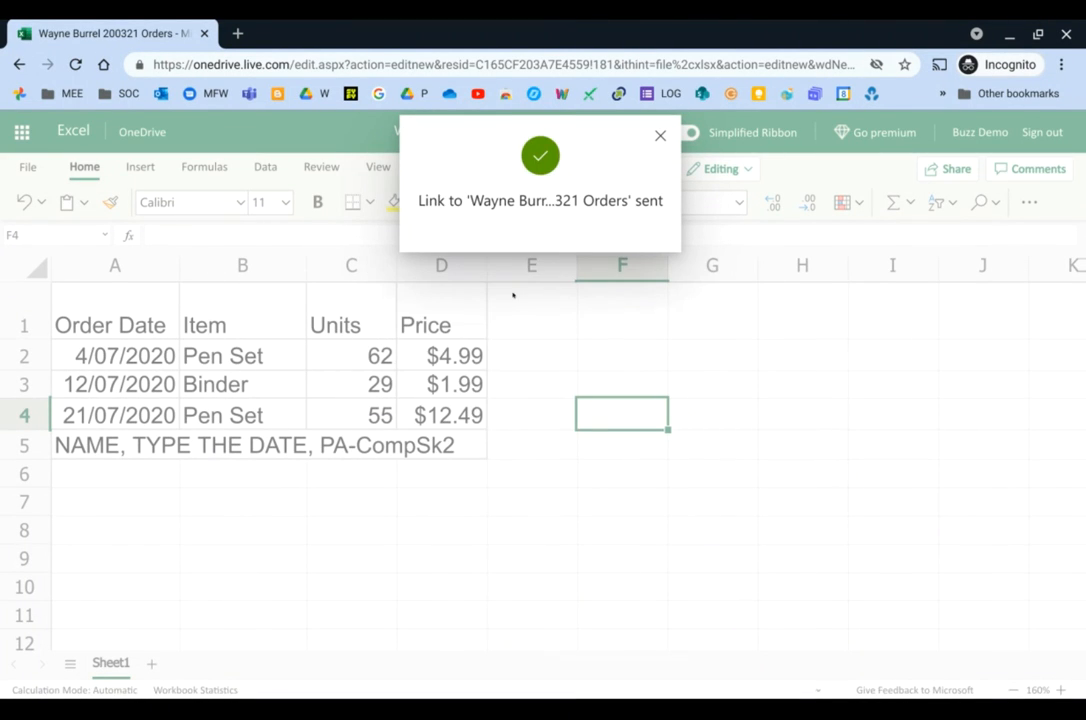
pyautogui.click(660, 138)
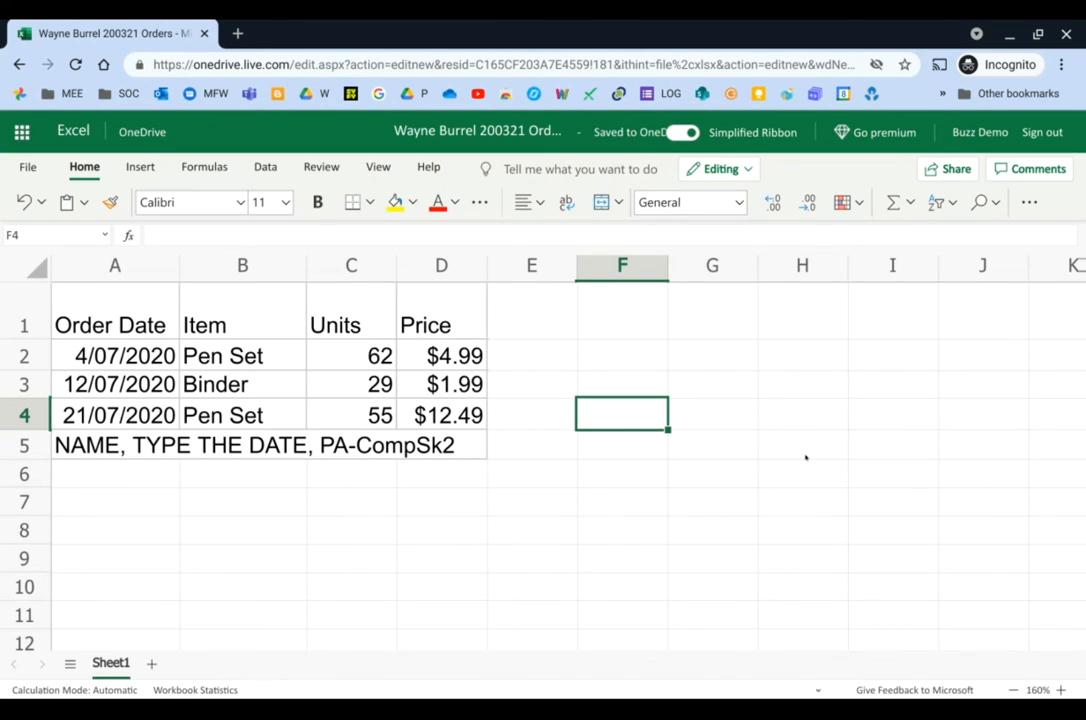